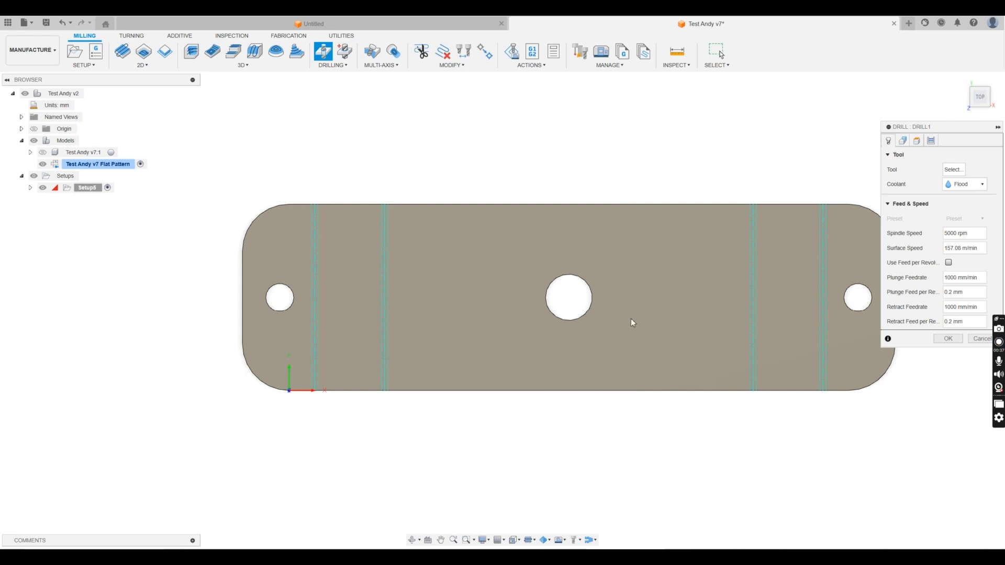
Create a new drill in the local Ex-Trafire 100SD - Toolset library for the drilling operation
click(954, 170)
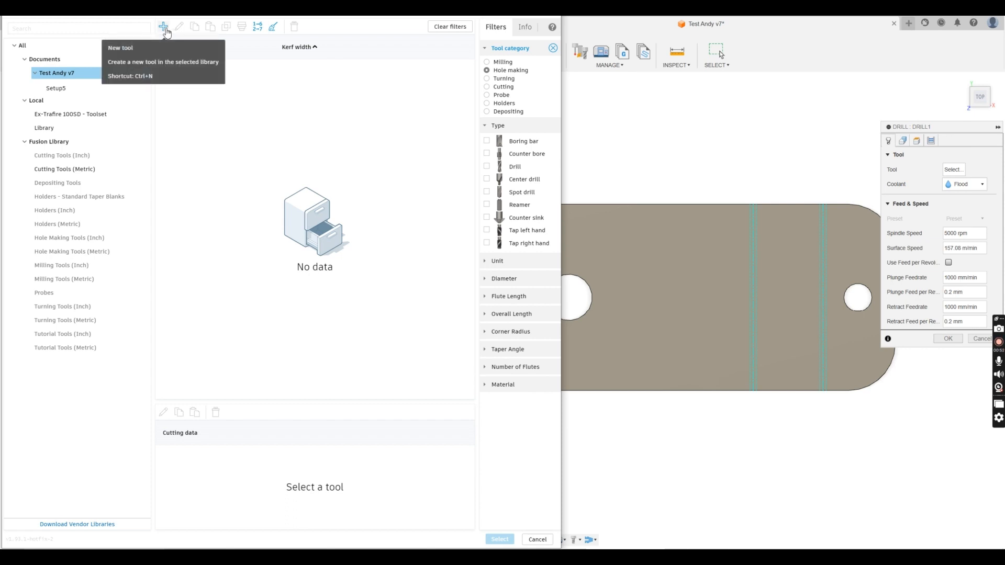
click(60, 115)
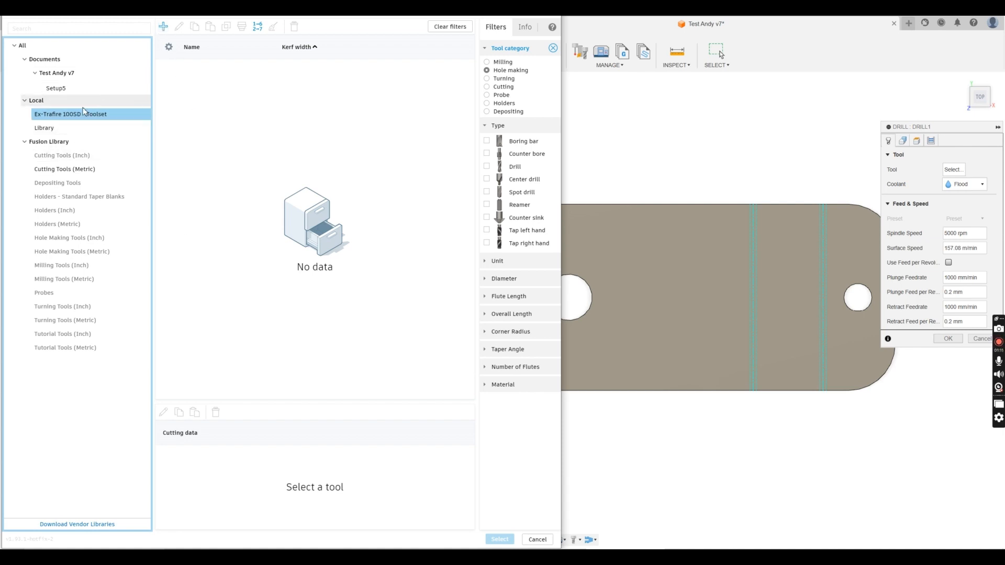
click(163, 27)
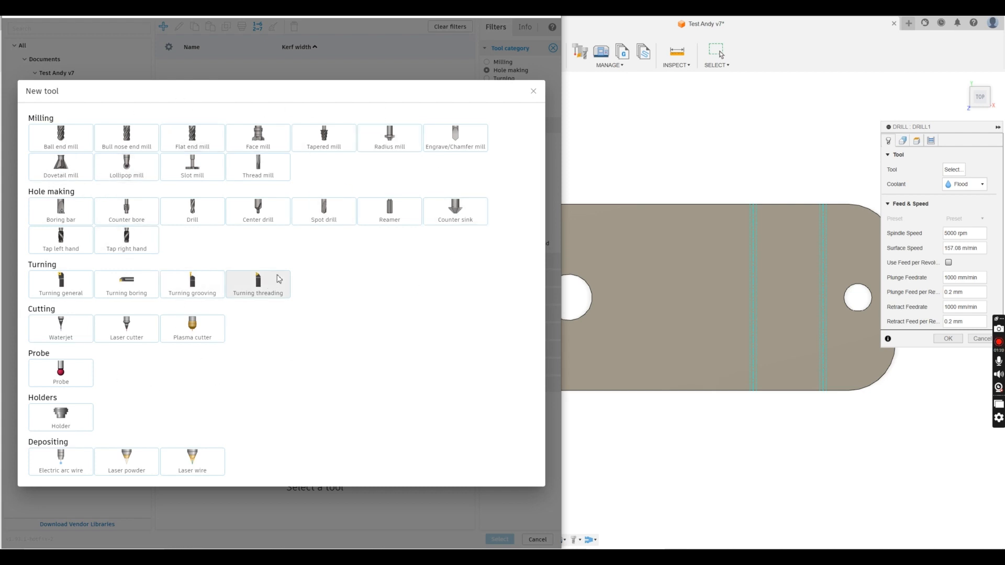
click(201, 217)
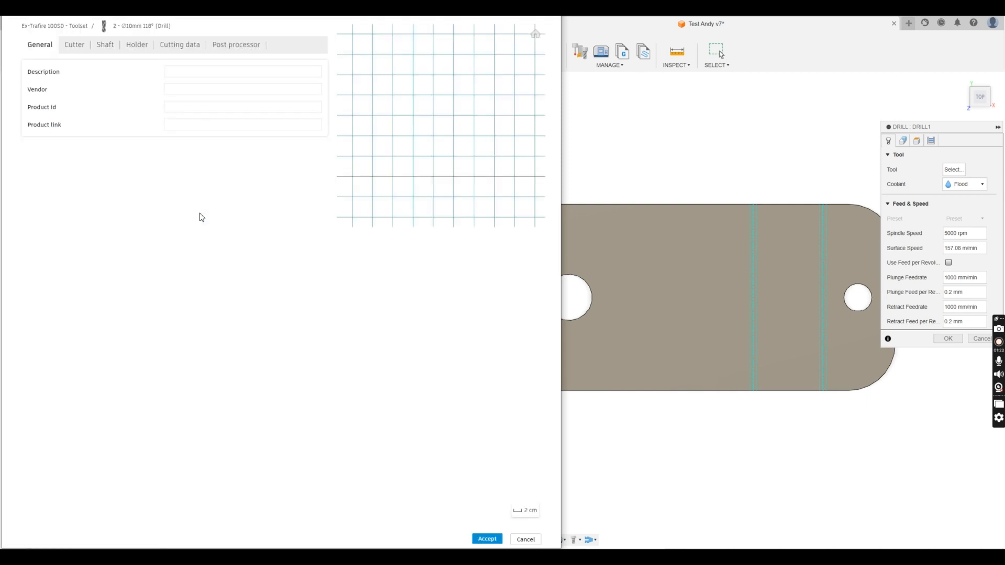
Set the new drill's description to Test Bit and its vendor to Bluemotion
click(179, 76)
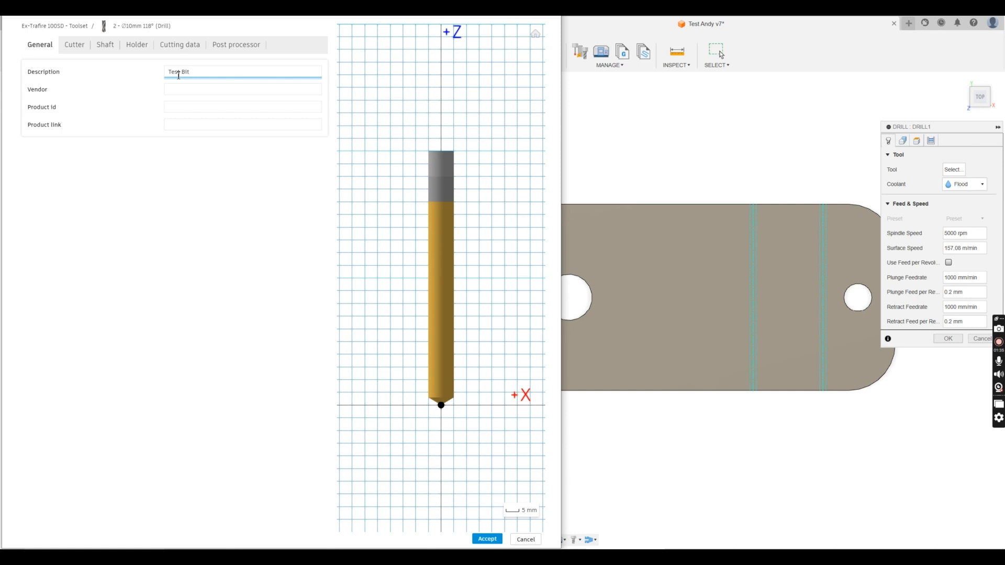
click(178, 90)
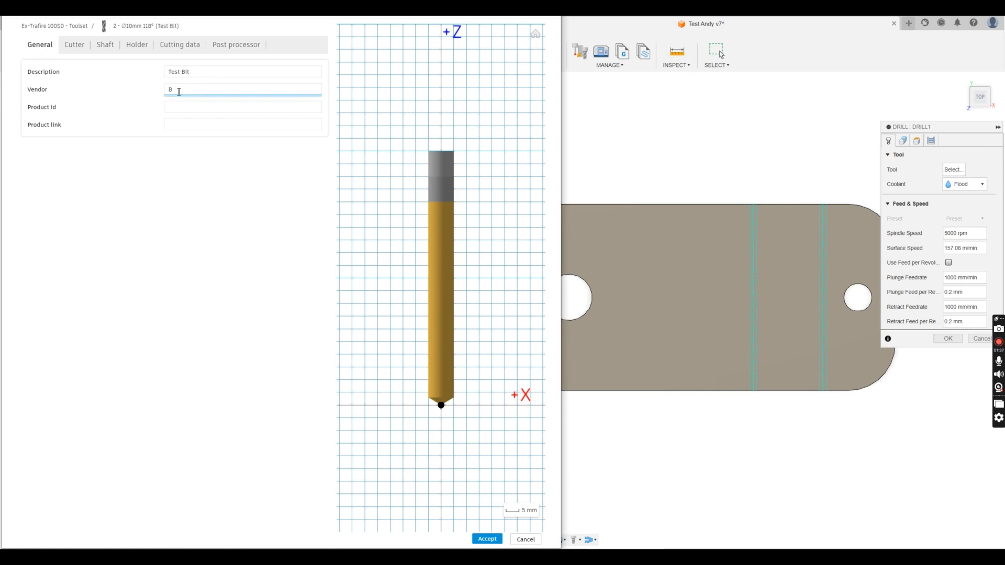
text(Blumotion)
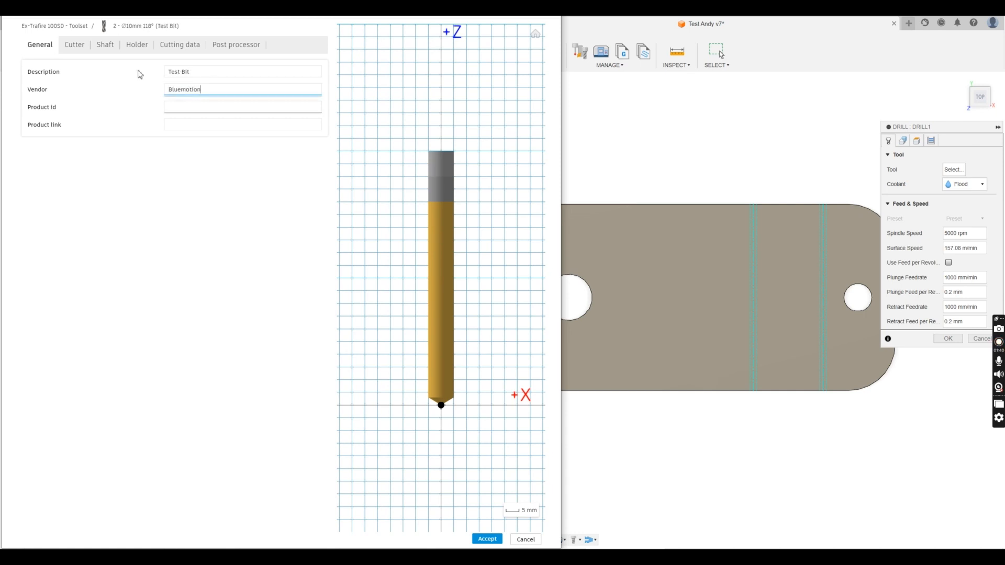
Save the new drill with its default cutter, cutting data and post processor settings, and assign it to the drilling operation
click(72, 46)
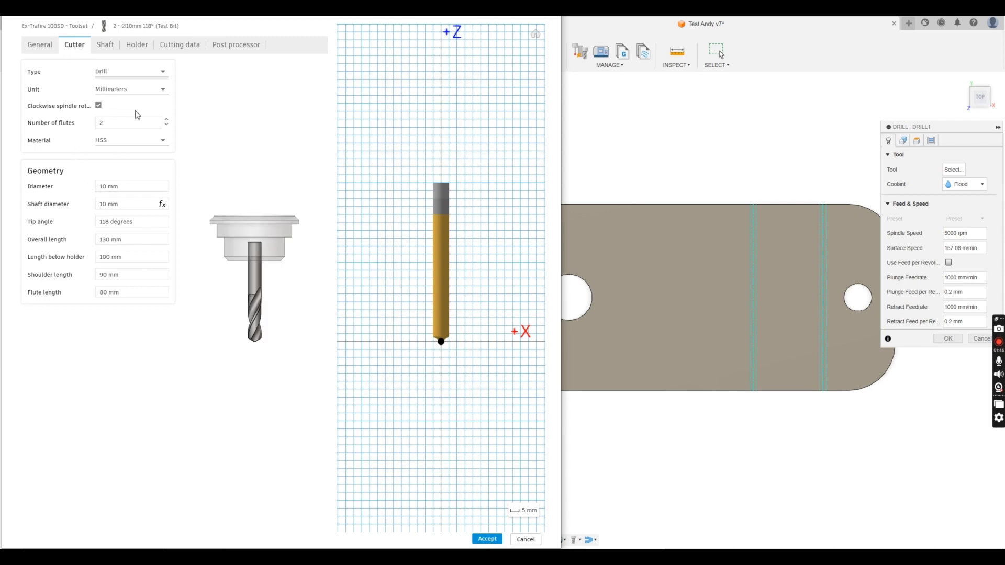
click(132, 187)
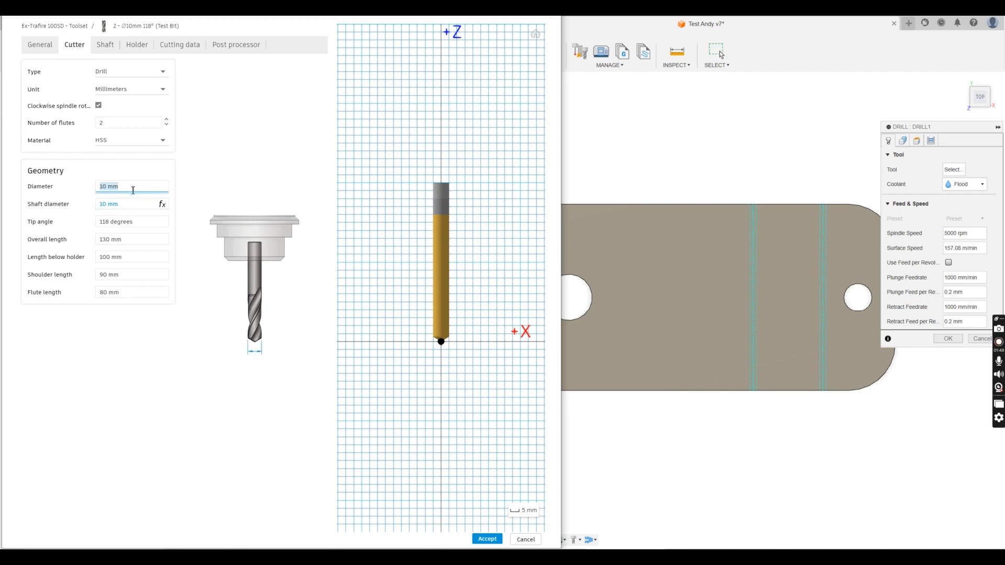
click(194, 46)
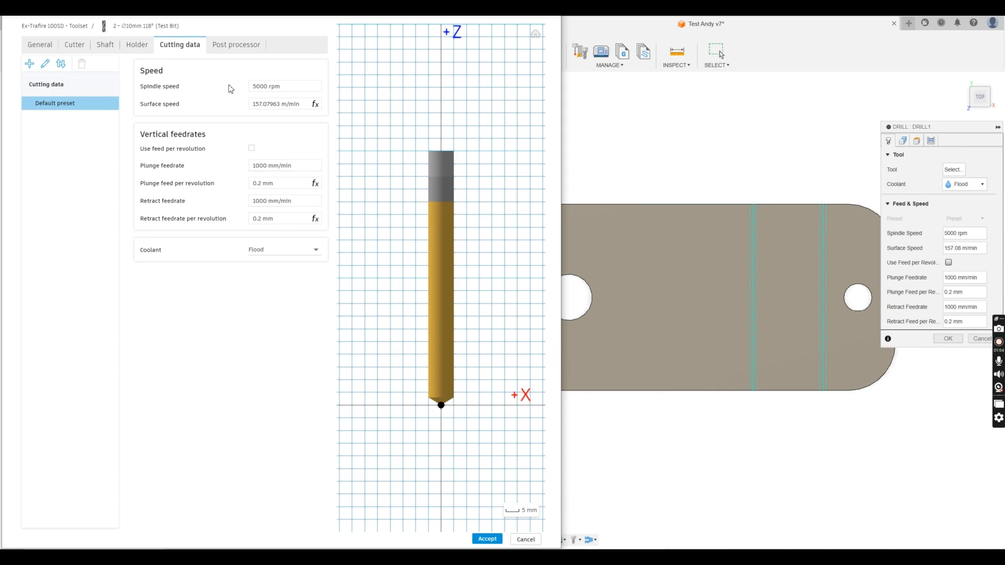
click(235, 47)
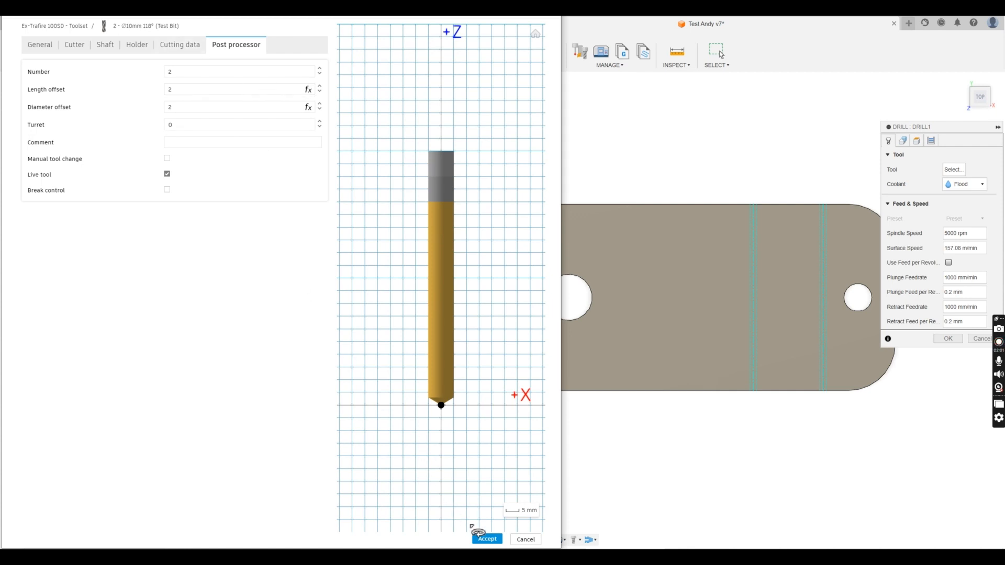
click(486, 538)
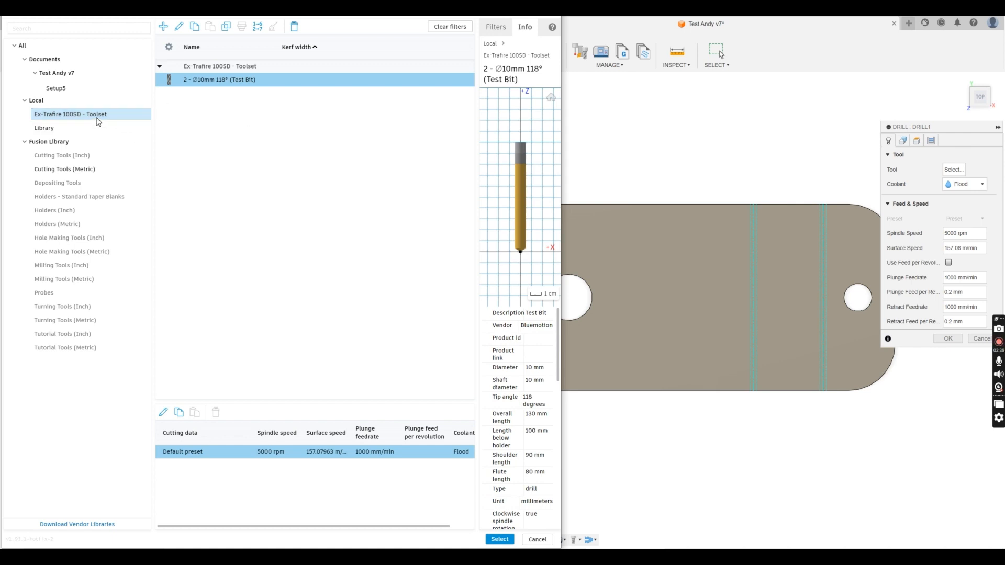
click(266, 119)
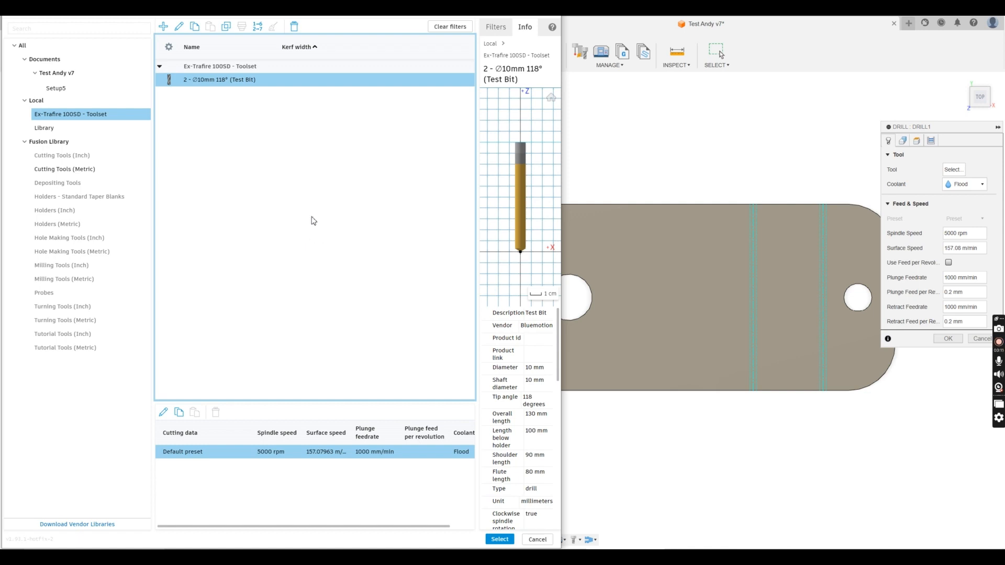
click(504, 539)
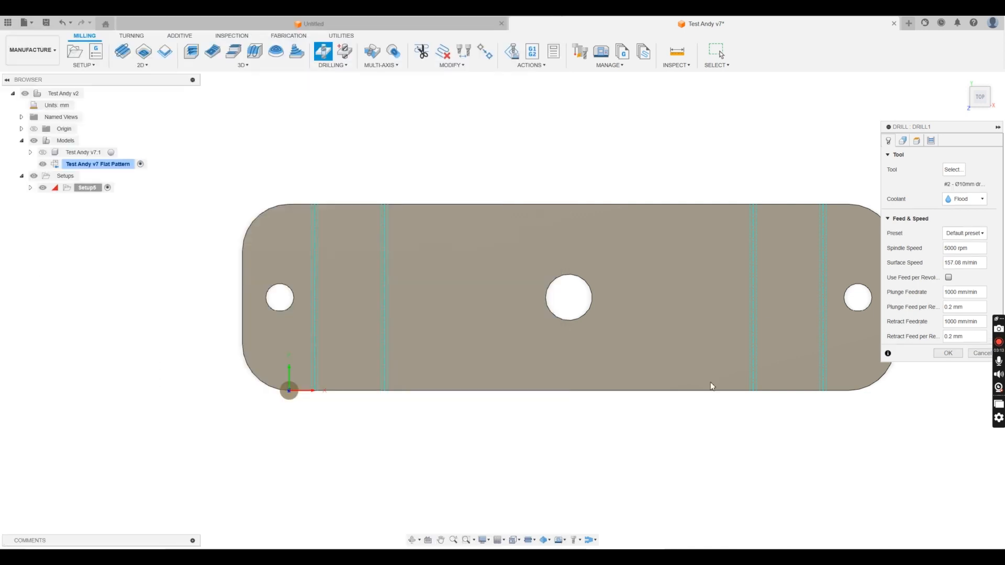
Select the faces of the two small holes at the plate's ends as the drilling geometry
click(903, 141)
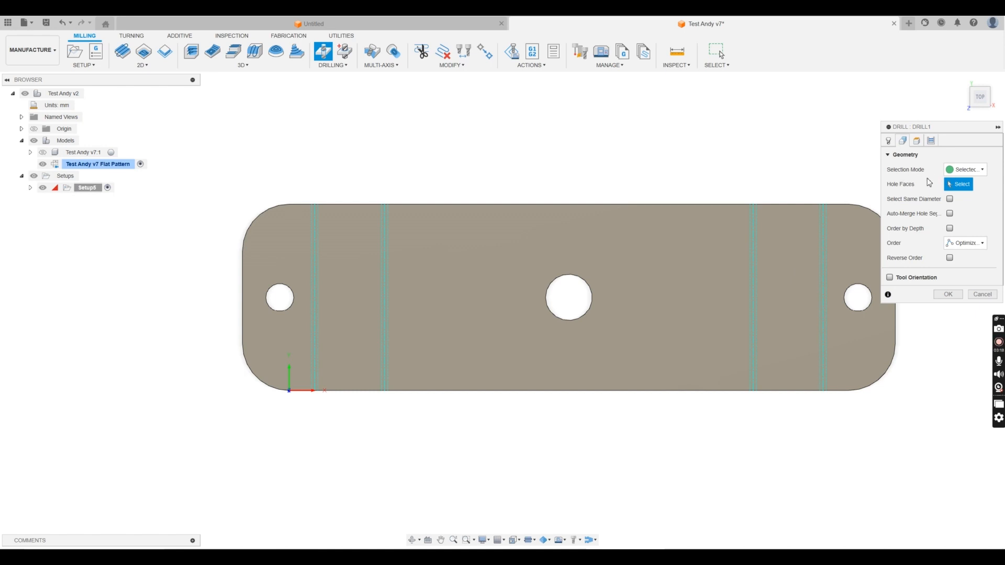
mouse_move(465, 411)
shift+middle_down()
mouse_move(512, 388)
mouse_move(512, 369)
mouse_move(450, 401)
shift+middle_up()
scroll(440, 411, up, 10)
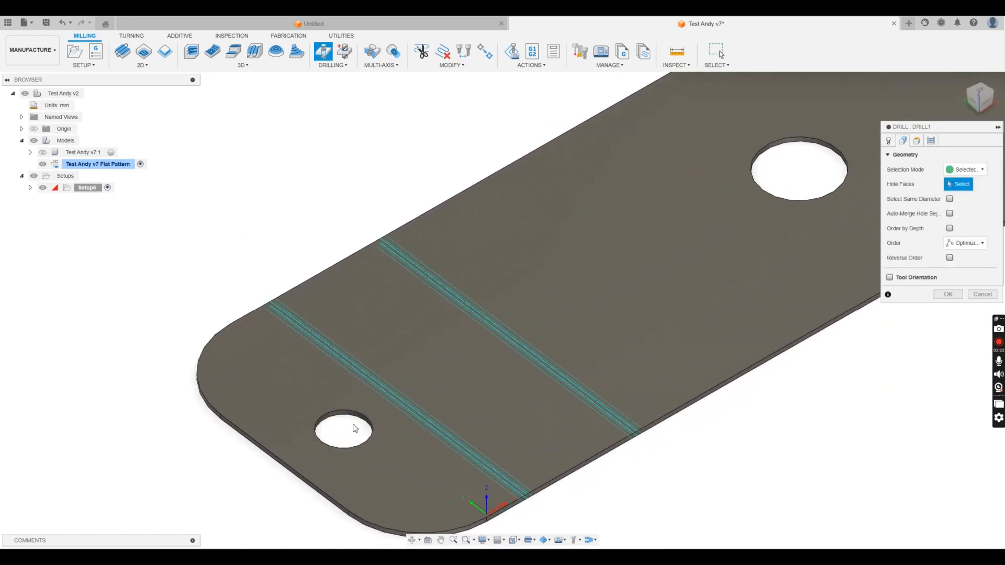
click(356, 413)
scroll(339, 434, down, 10)
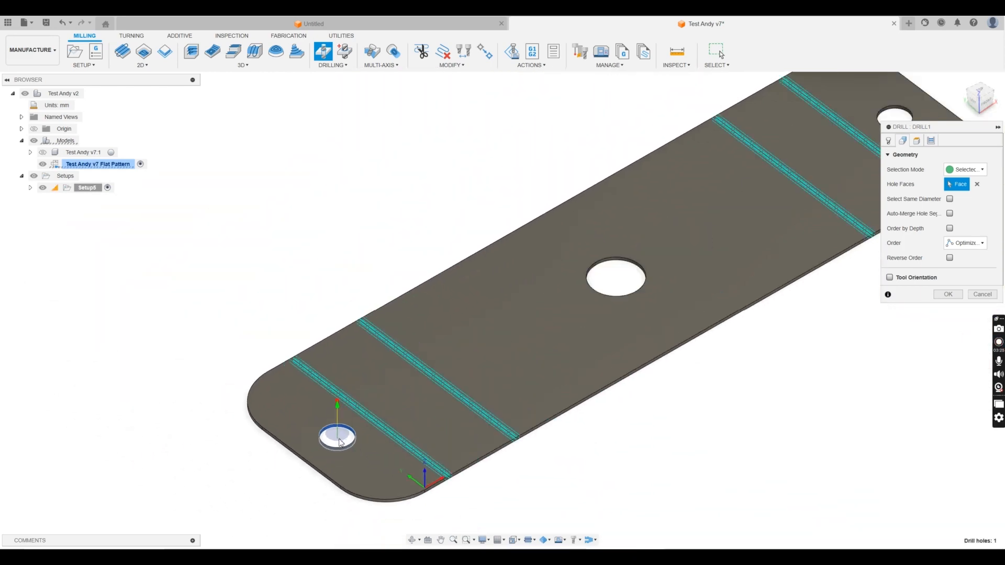
scroll(782, 194, up, 10)
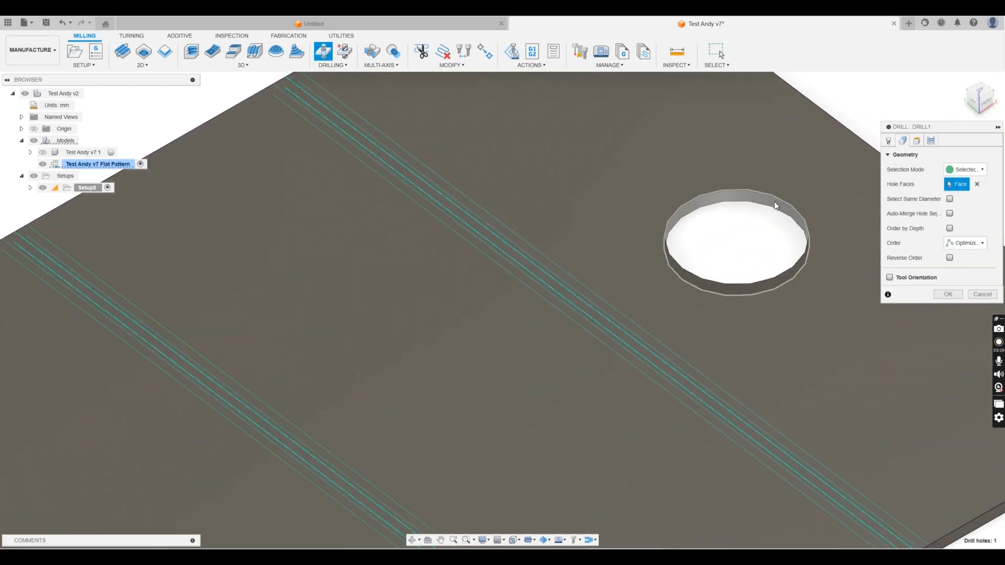
click(759, 228)
scroll(758, 228, down, 10)
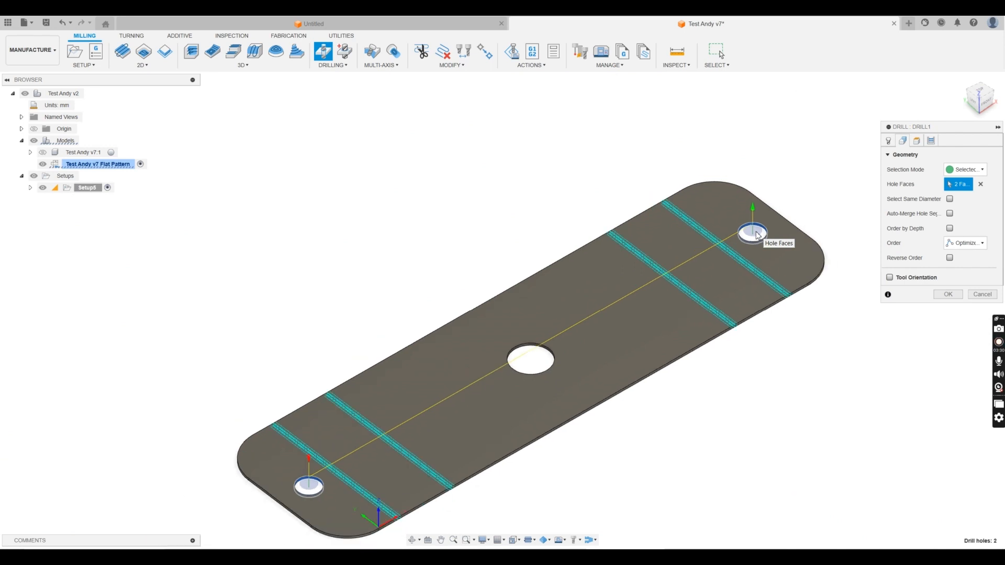
Make the drill tip pass through the hole bottom in the operation's height settings, checking against the front view
click(916, 140)
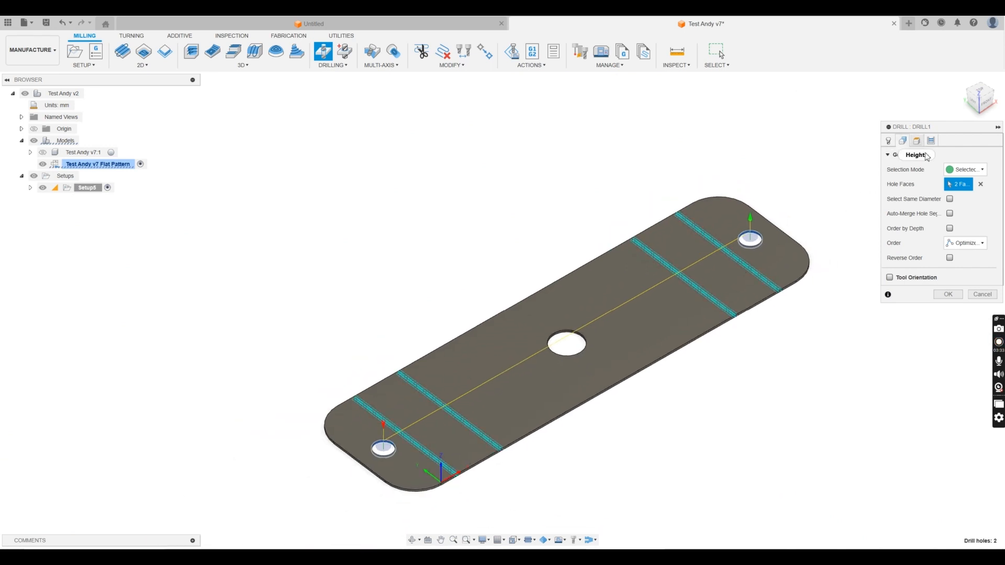
shift+middle_drag(756, 387, 666, 302)
scroll(343, 270, up, 4)
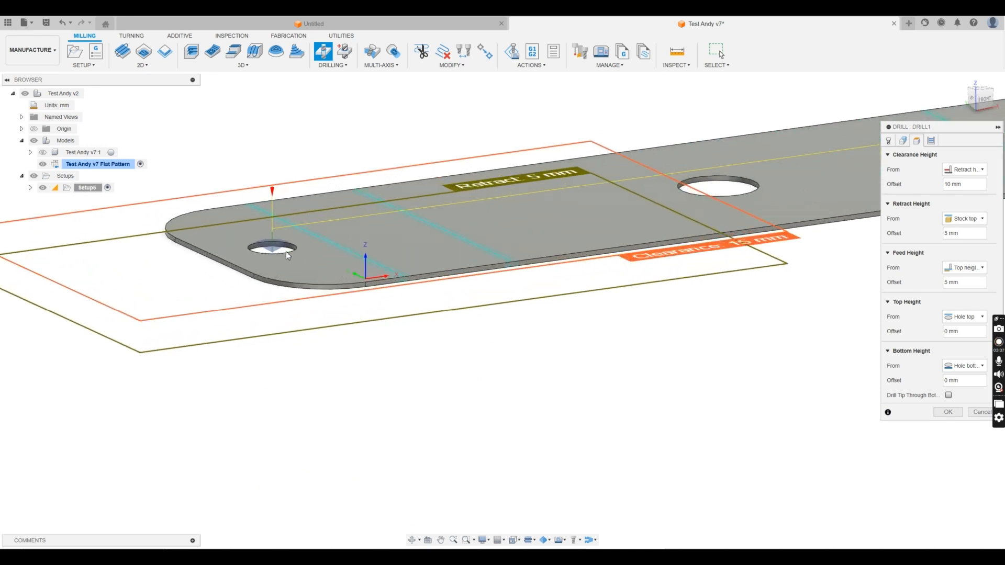
click(988, 99)
scroll(212, 205, up, 5)
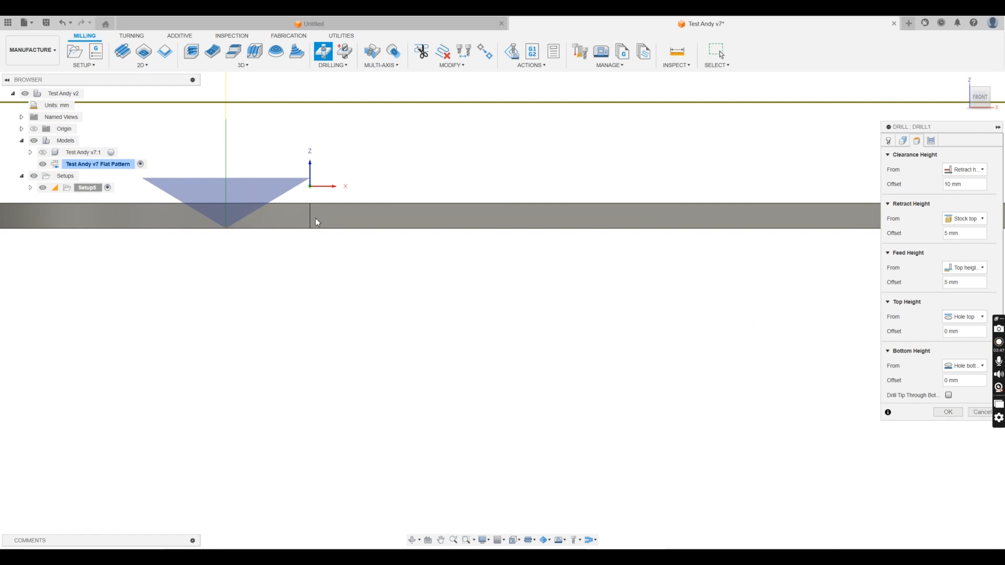
click(948, 396)
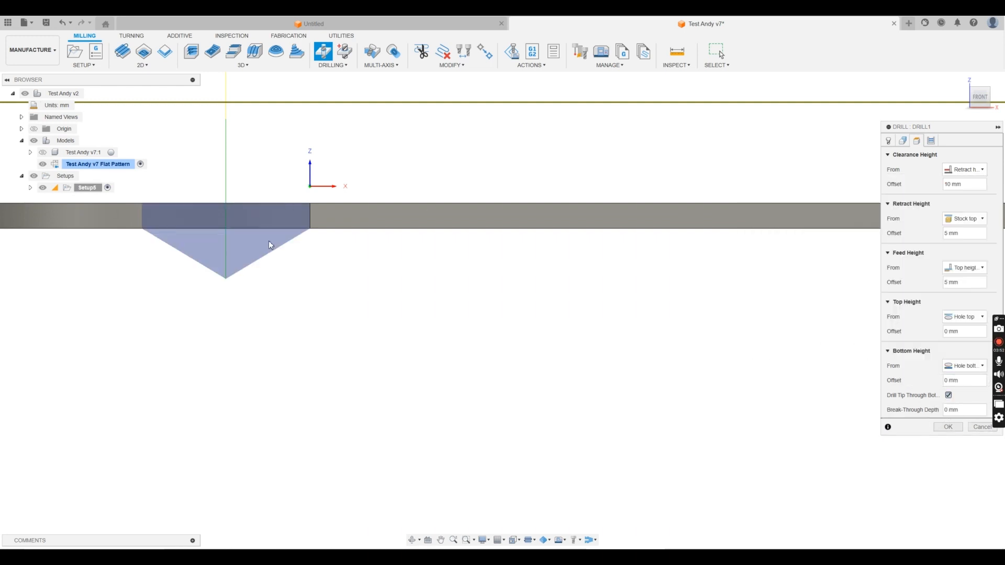
Try a bottom height offset of -2 mm and reset it to 0
drag(960, 381, 924, 385)
text(-2)
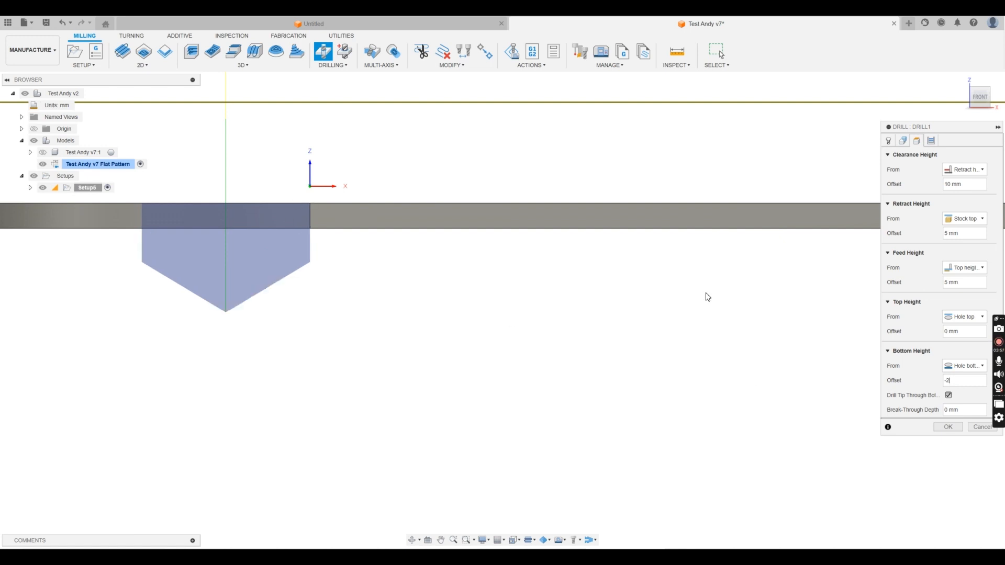
drag(949, 382, 924, 385)
text(0)
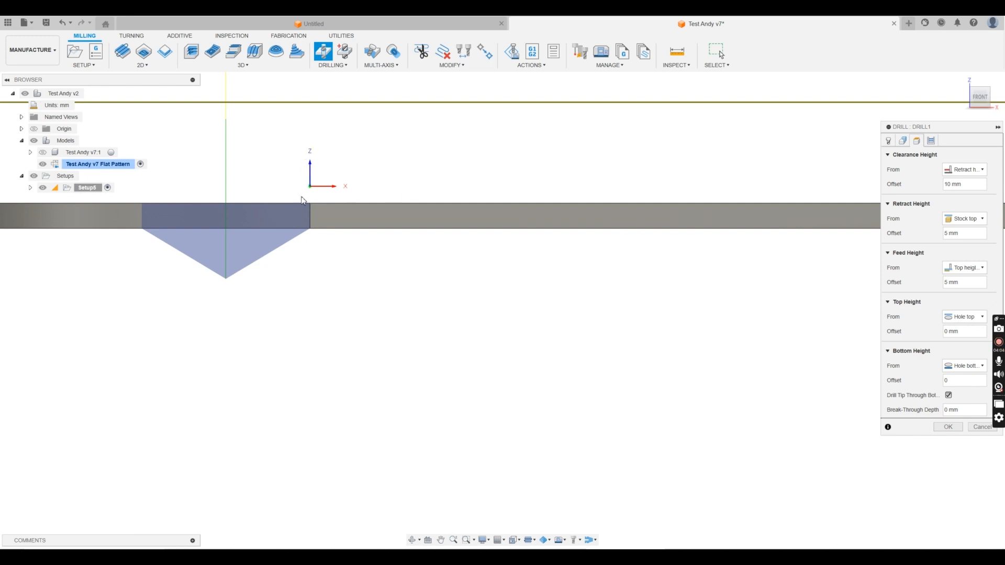
Generate the drilling operation and inspect its toolpath over the plate and stock
scroll(442, 280, down, 3)
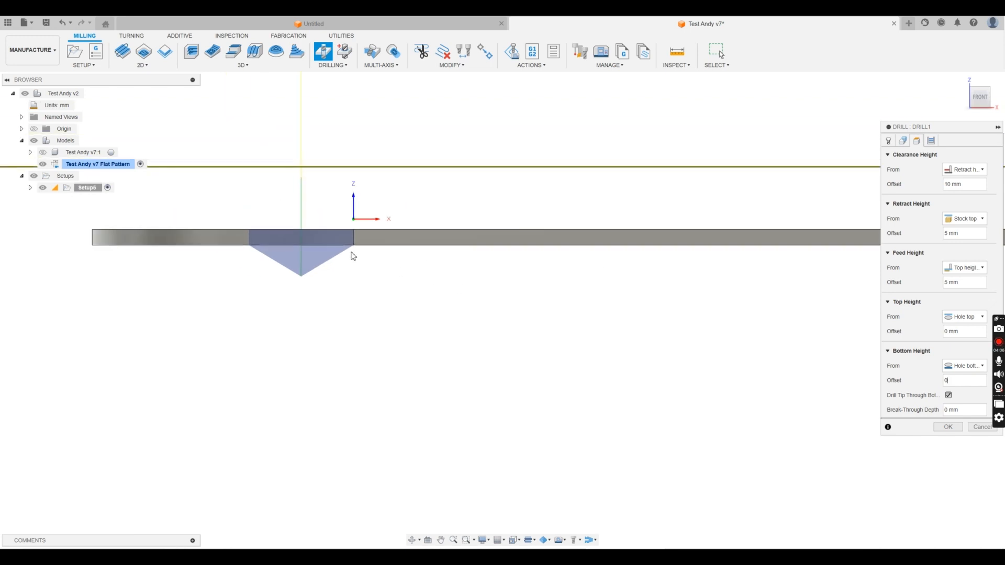
click(948, 427)
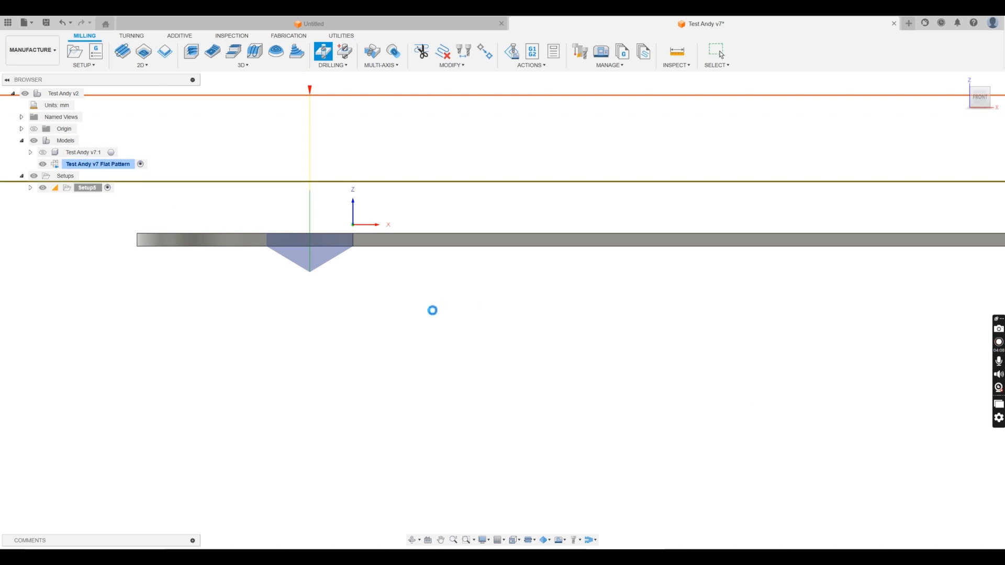
shift+middle_drag(406, 281, 337, 379)
scroll(337, 378, down, 3)
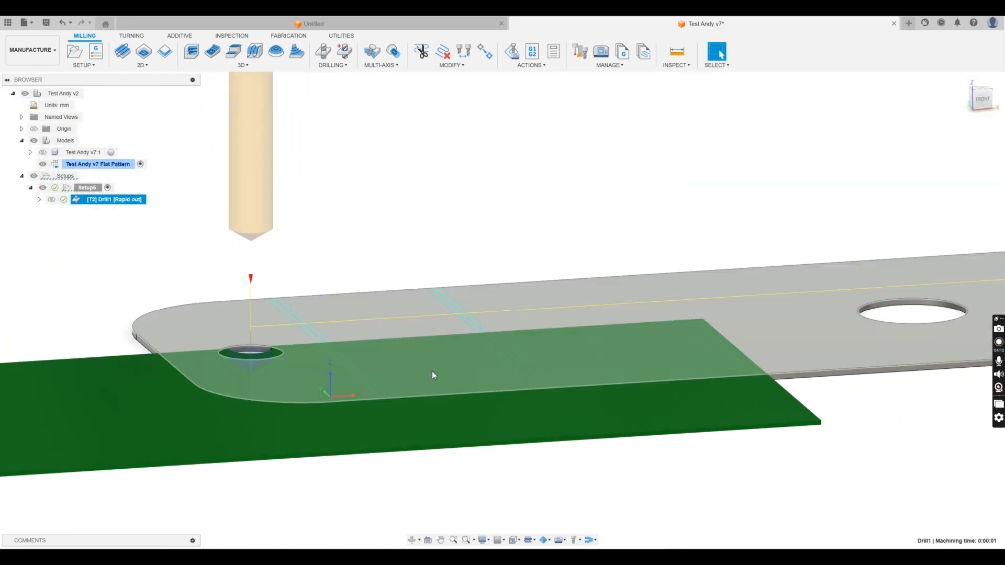
scroll(431, 372, down, 4)
scroll(453, 388, down, 2)
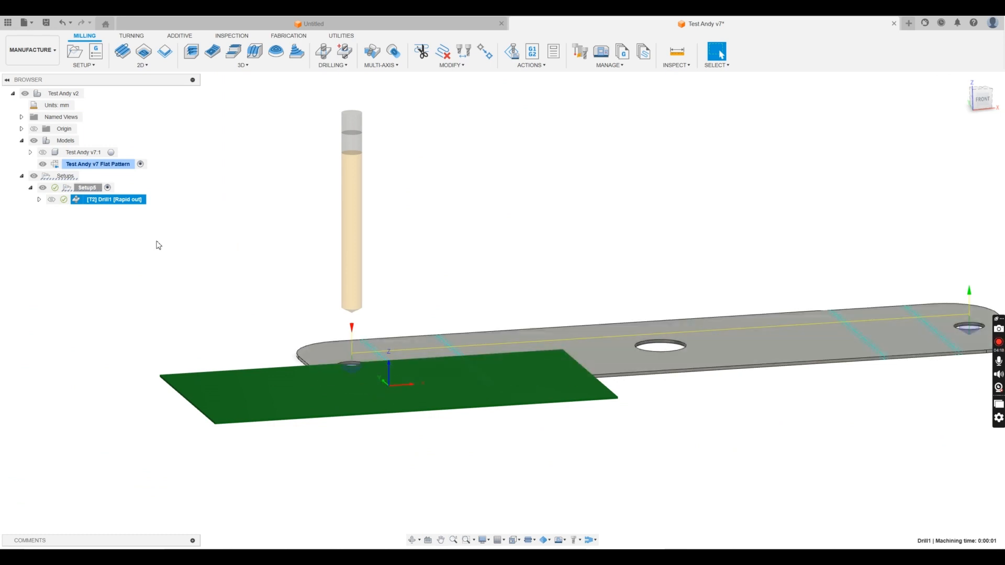
Edit Setup5 so its stock is defined from a solid, using the flat plate body
click(87, 187)
right_click(96, 188)
key(Escape)
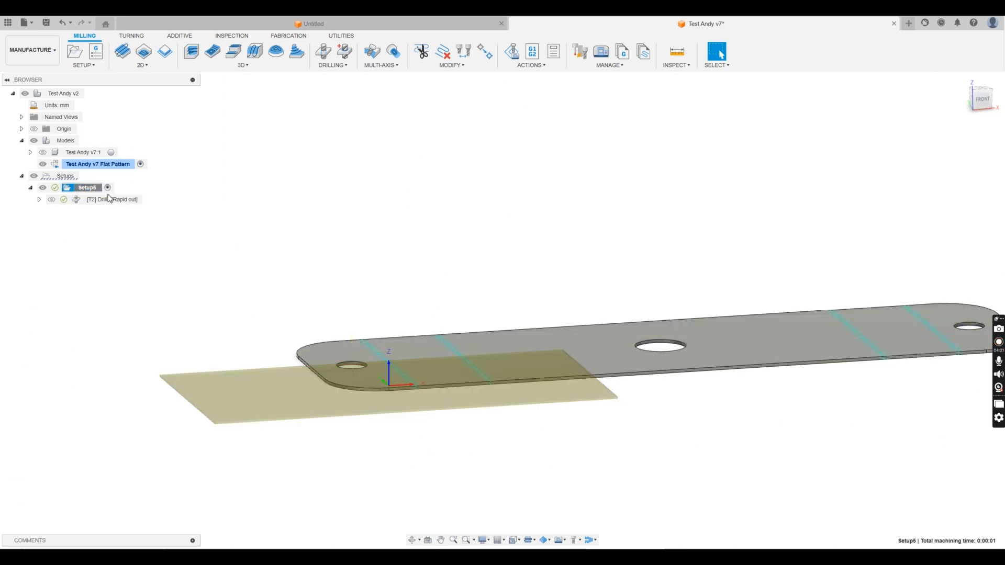
click(930, 140)
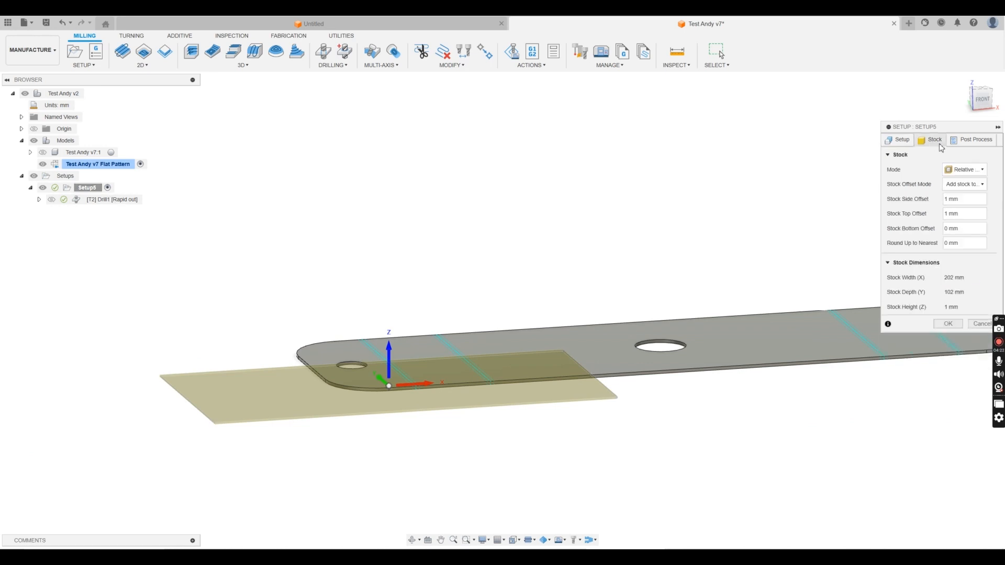
click(961, 170)
click(963, 240)
click(811, 332)
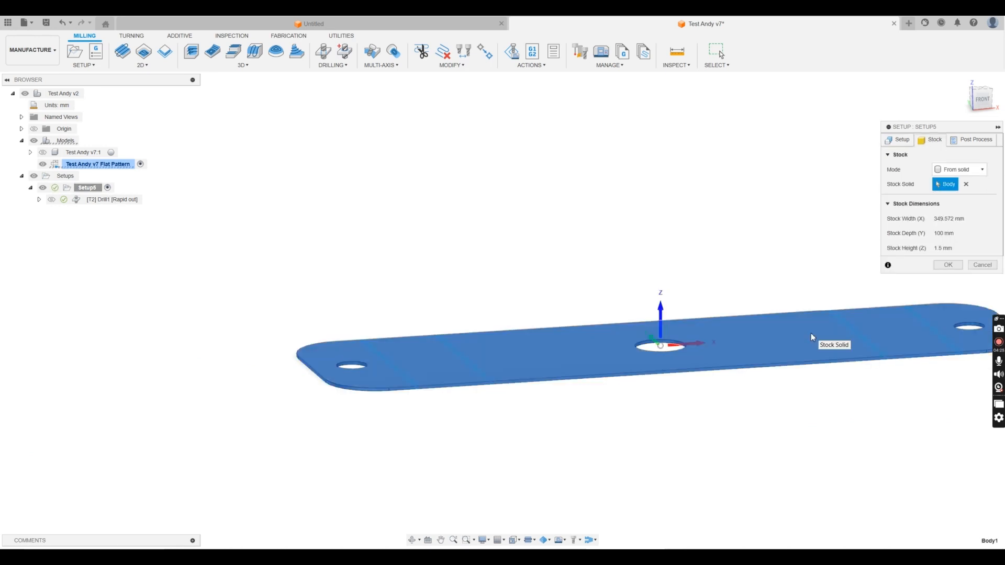
Place the work coordinate origin at the stock's top front-left corner point and save the setup
click(898, 140)
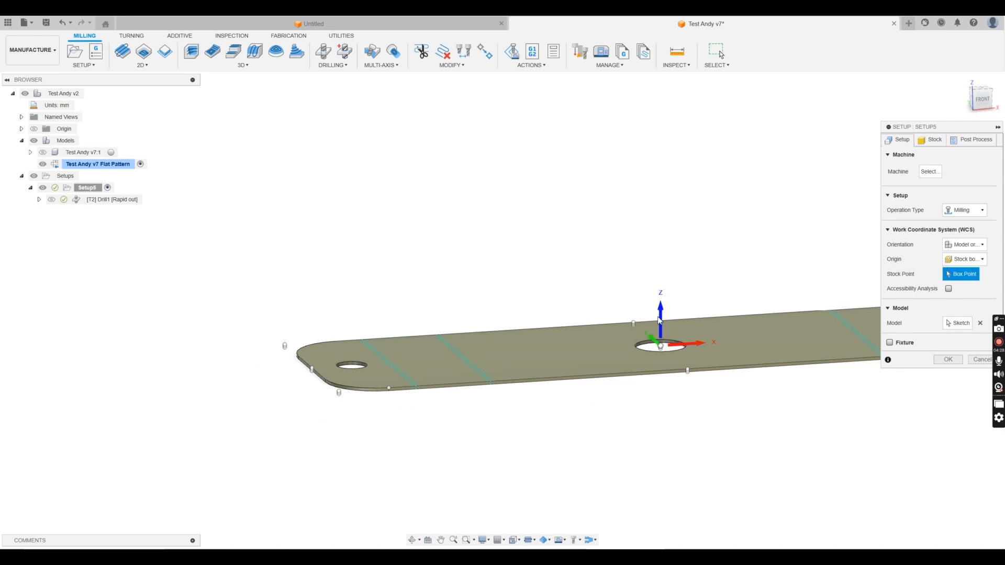
scroll(366, 397, up, 5)
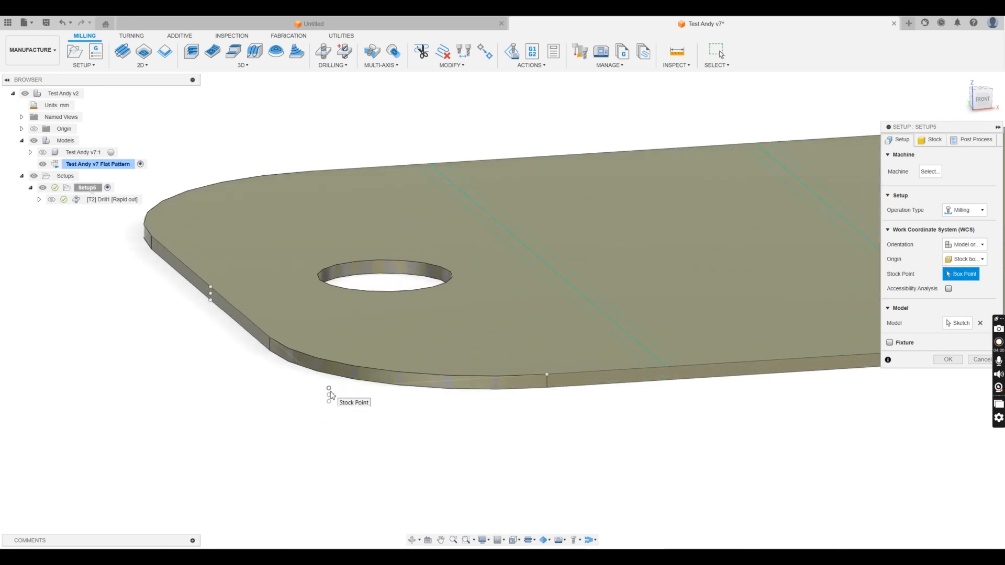
click(329, 388)
scroll(322, 419, down, 2)
click(938, 359)
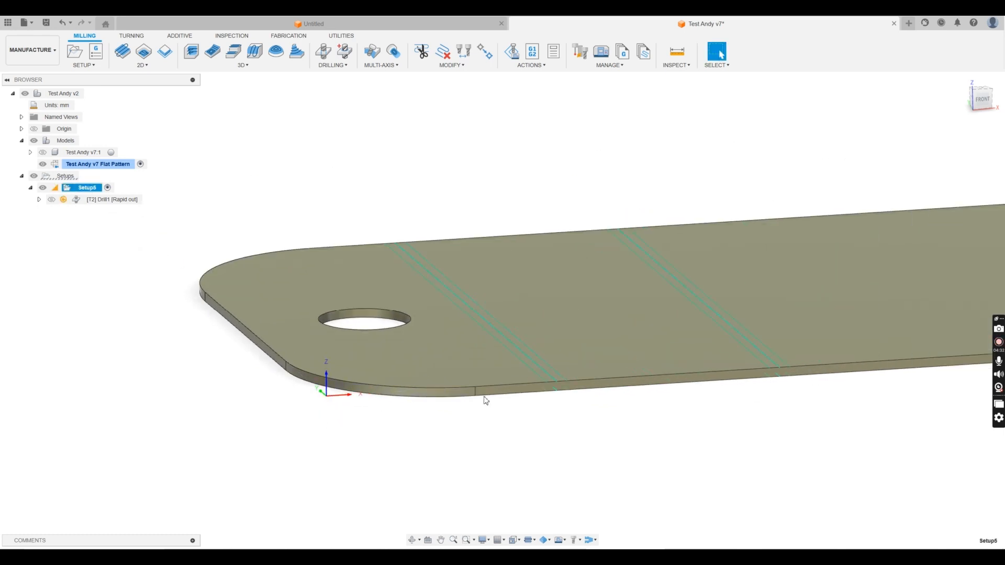
Check the plate's origin from above and regenerate the toolpaths in Setup5
scroll(206, 383, down, 4)
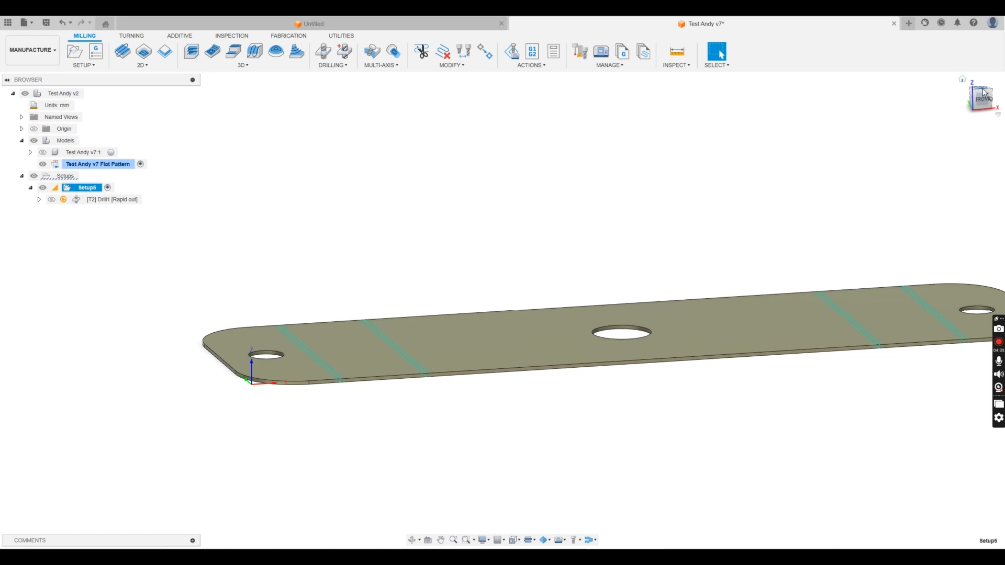
click(975, 87)
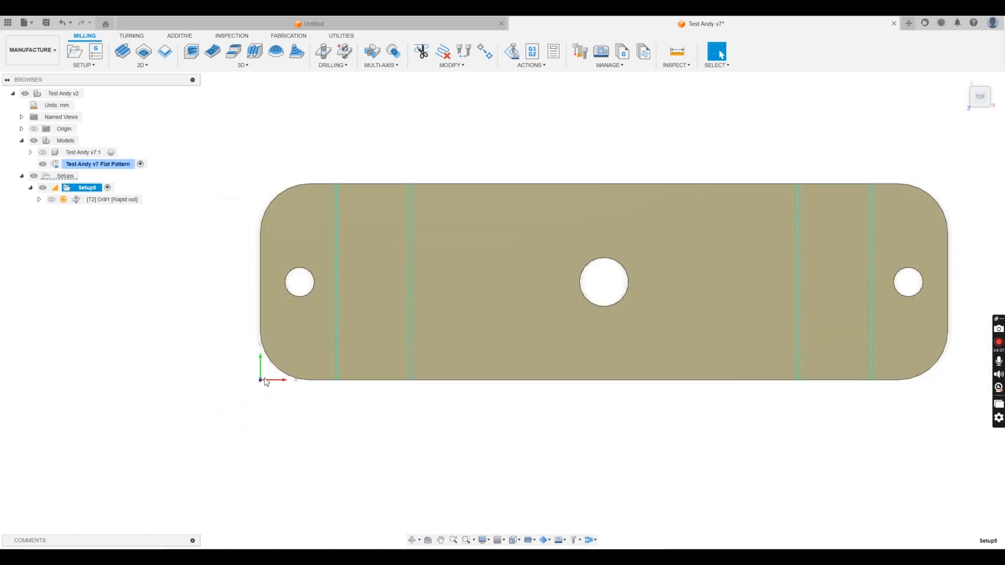
shift+middle_drag(433, 353, 317, 372)
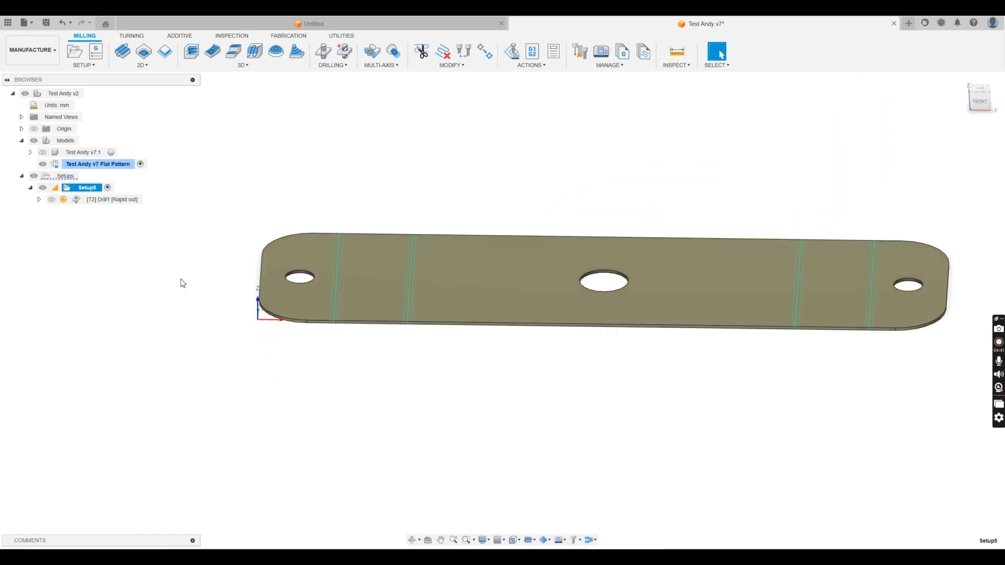
right_click(95, 192)
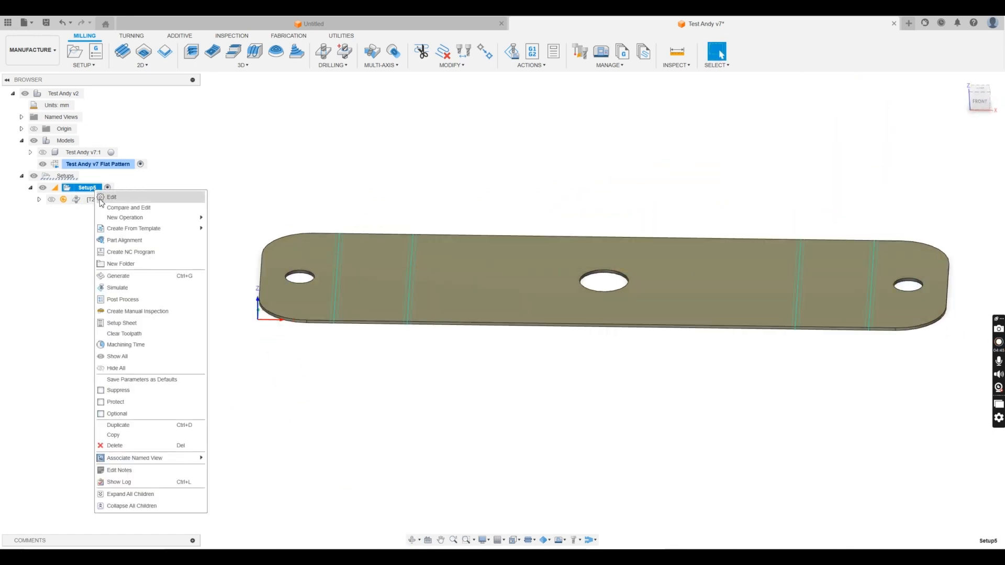
click(122, 283)
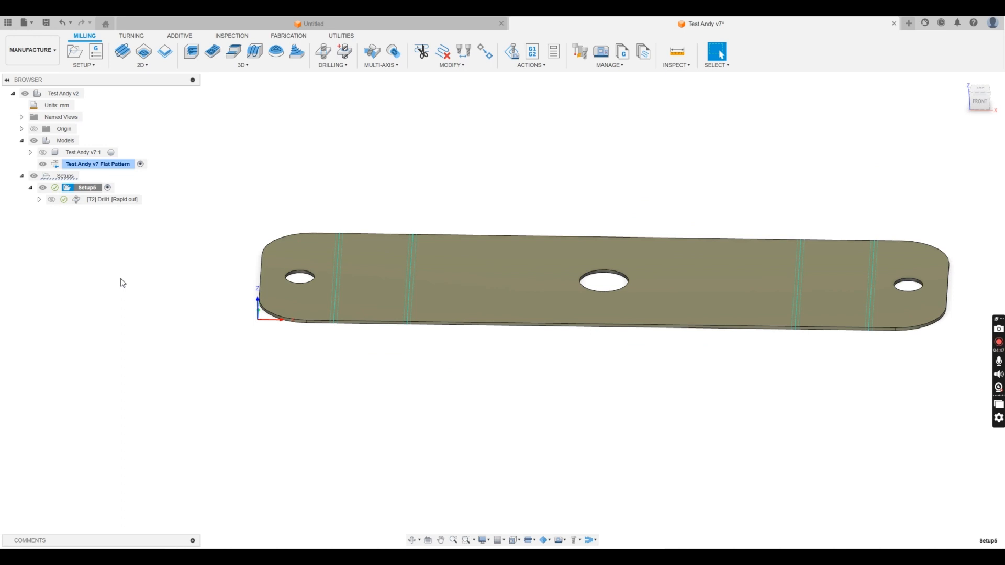
shift+middle_drag(265, 354, 309, 345)
click(264, 276)
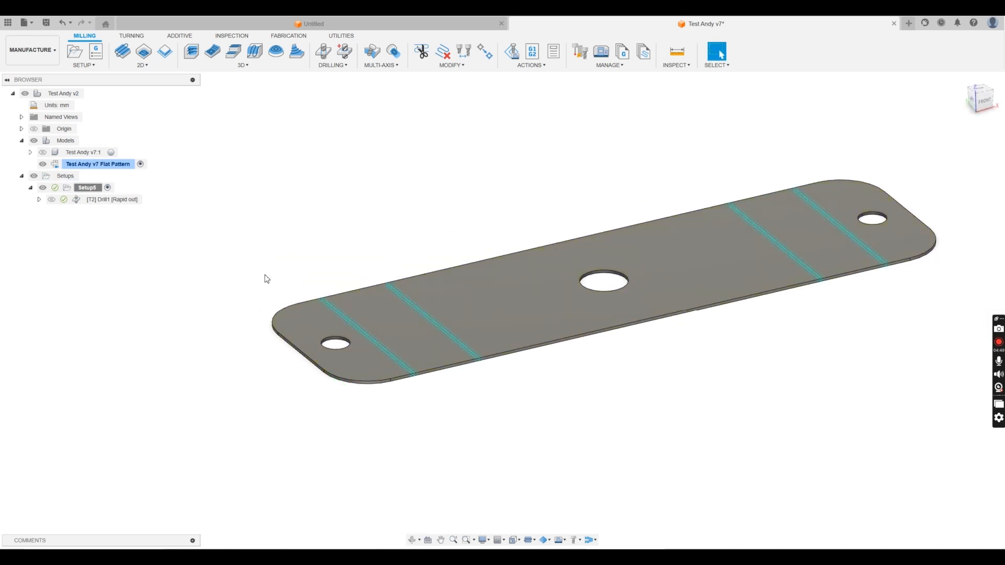
Simulate the Drill1 operation over the plate's two end holes and exit the simulation
click(110, 200)
click(110, 201)
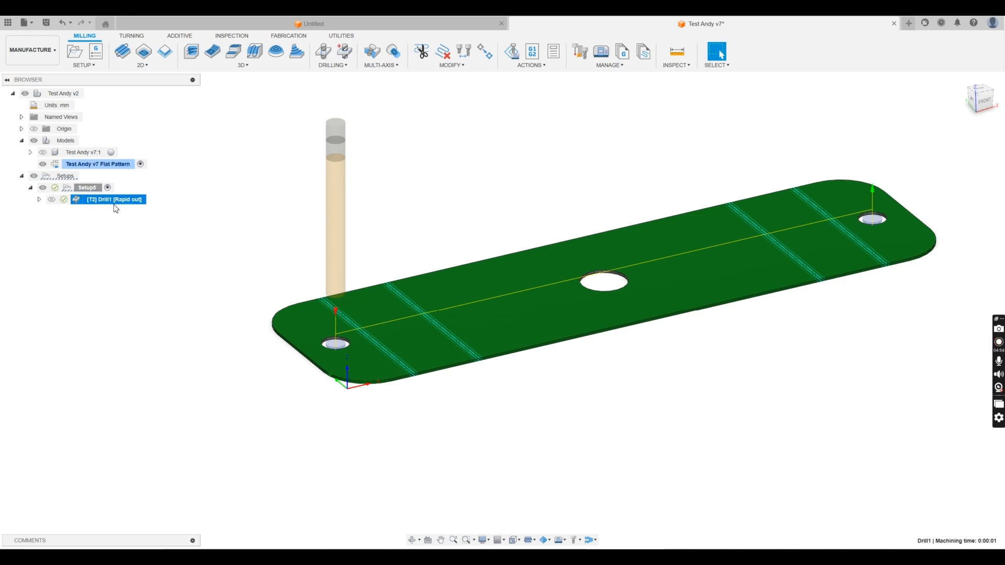
click(513, 52)
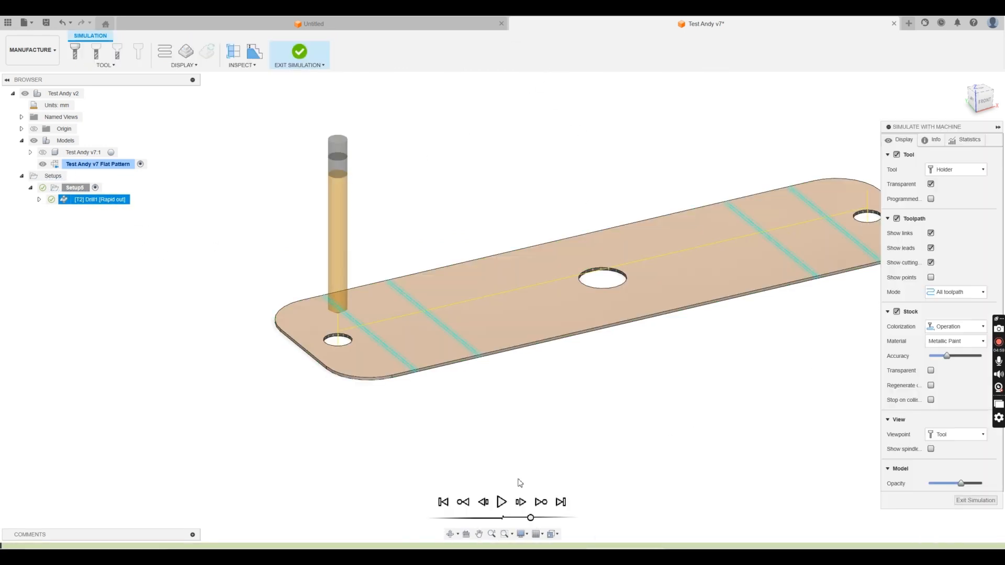
click(501, 502)
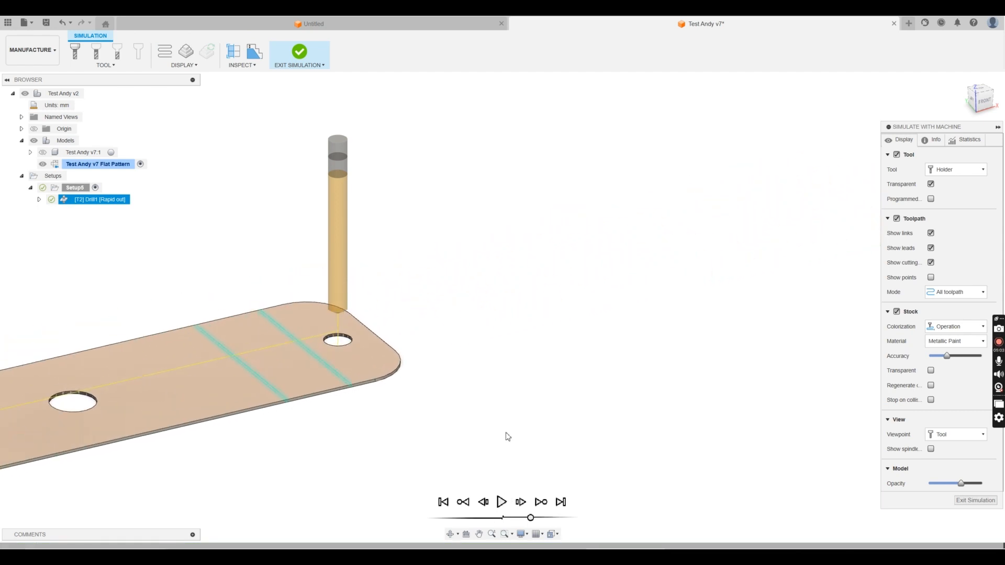
click(300, 52)
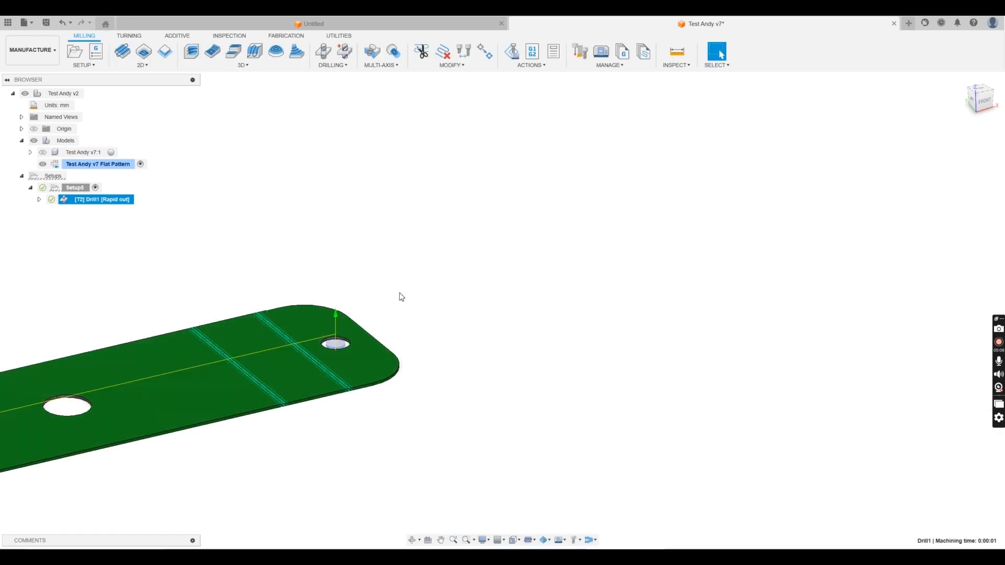
middle_drag(399, 293, 781, 283)
middle_drag(718, 332, 753, 335)
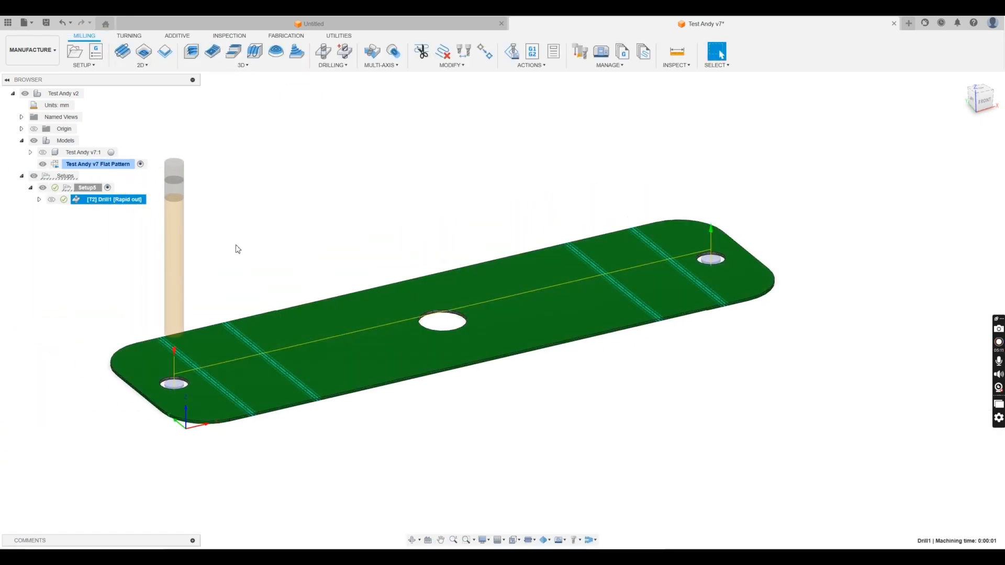
Post-process Setup5 with the Bluemotion Plasma post, naming the NC program "Drill Test"
click(85, 189)
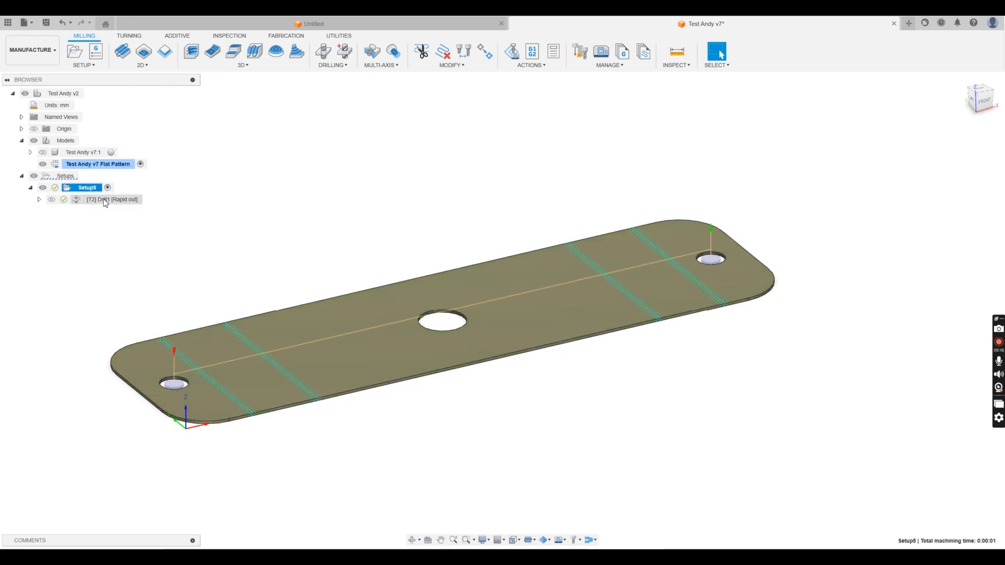
click(105, 201)
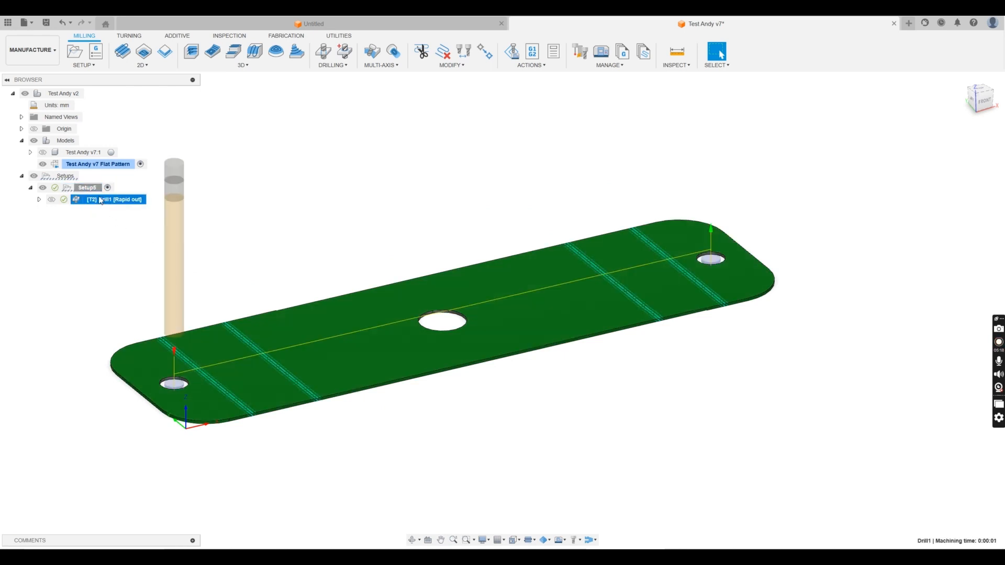
click(87, 188)
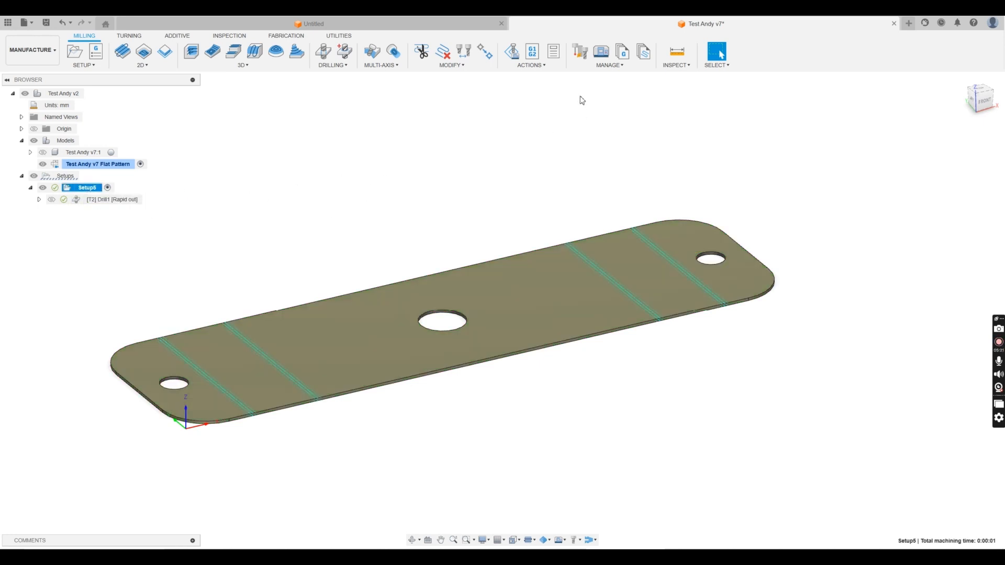
click(532, 53)
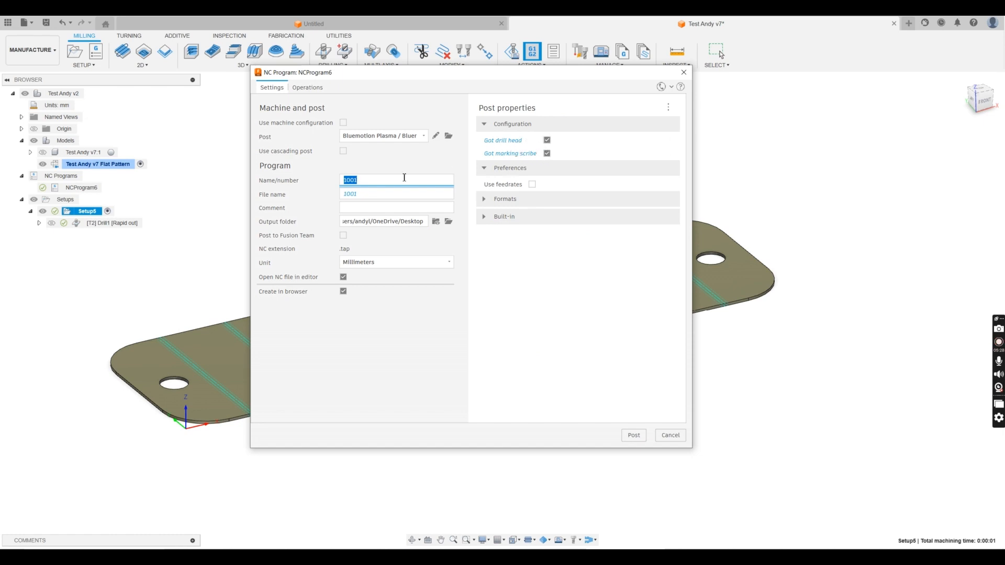
text(Drill Test)
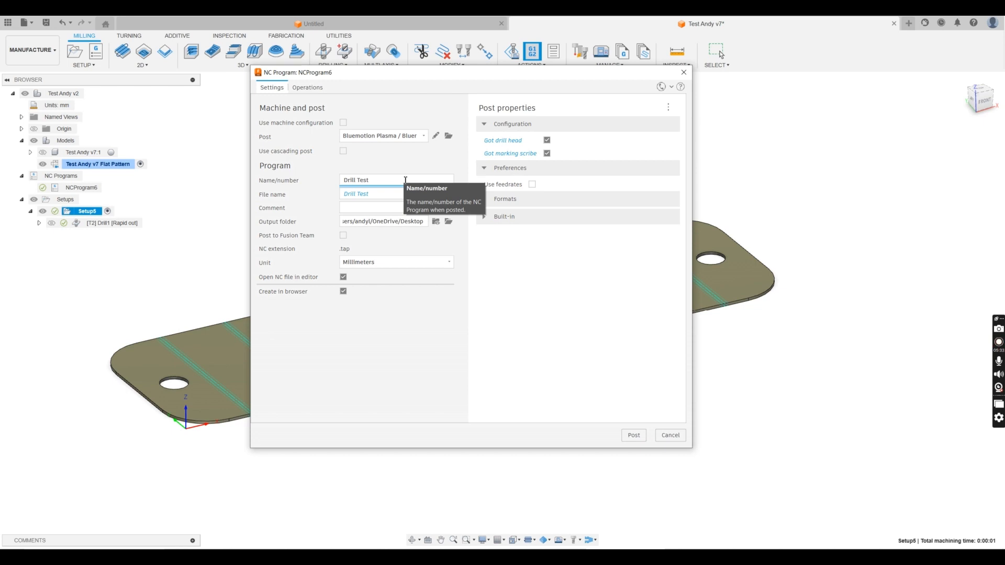
click(633, 435)
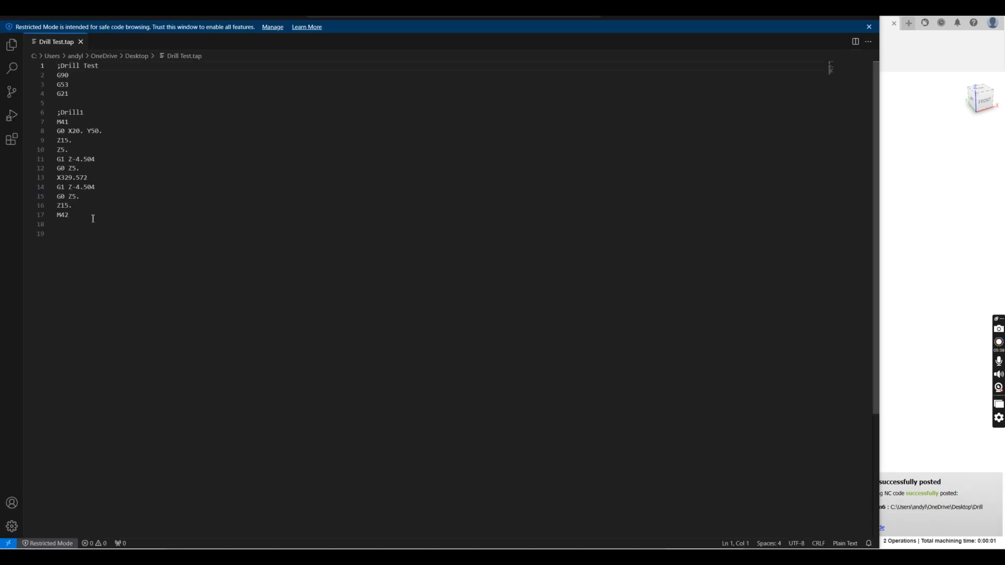
Review the G-code in Drill Test.tap, close the code editor and return to the flat plate in Fusion
drag(92, 217, 56, 65)
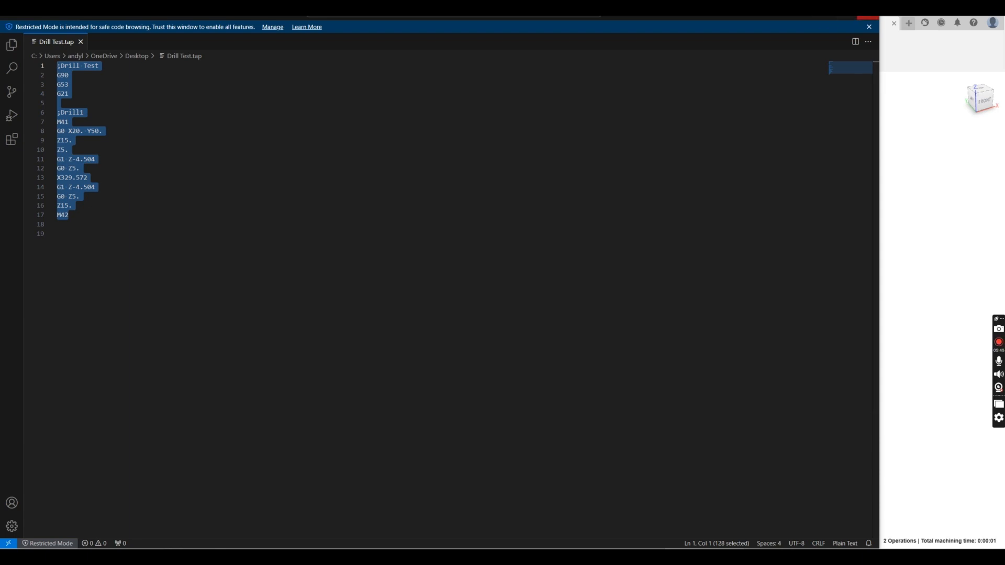
click(868, 19)
click(294, 277)
middle_drag(313, 259, 385, 270)
scroll(377, 268, down, 4)
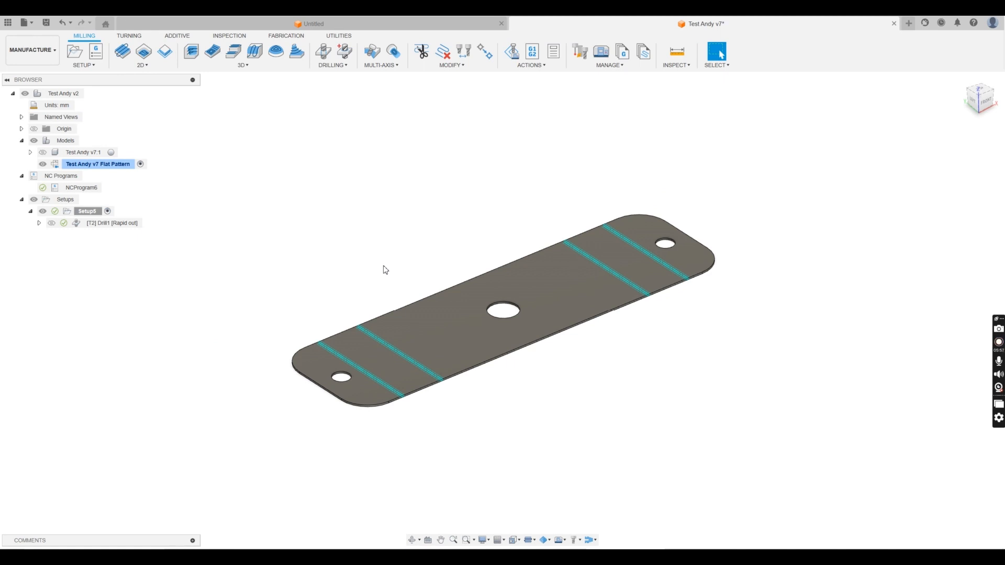
shift+middle_drag(386, 269, 402, 253)
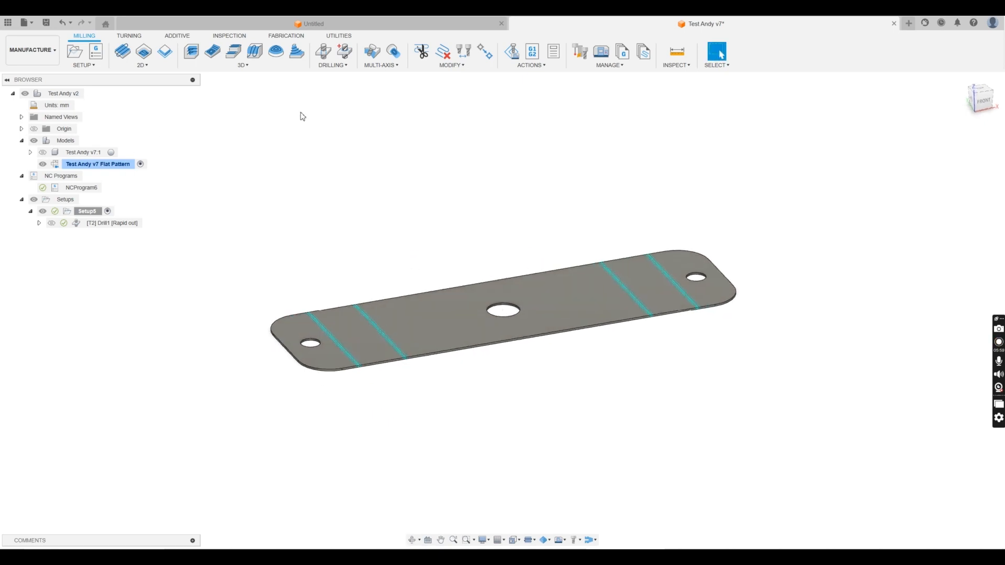